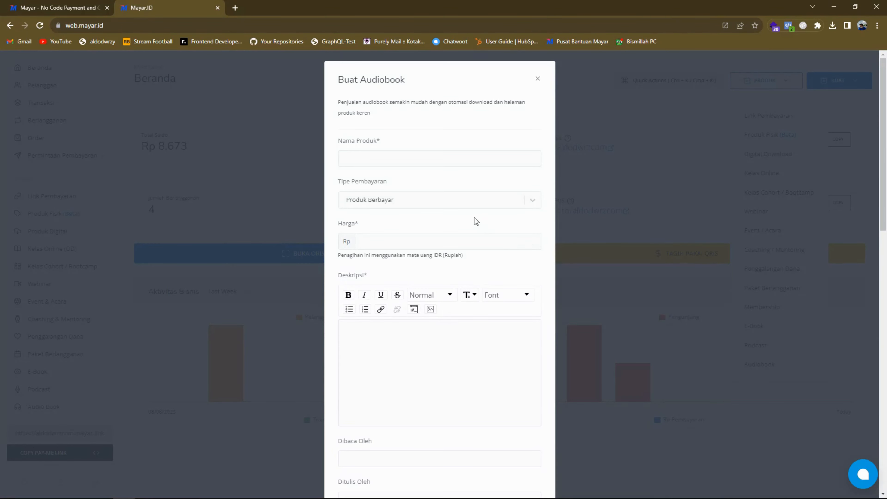
# Step: Name the audiobook product "Invisible Man" and set its payment type to Produk Gratis
pyautogui.click(446, 158)
pyautogui.press('super+v')
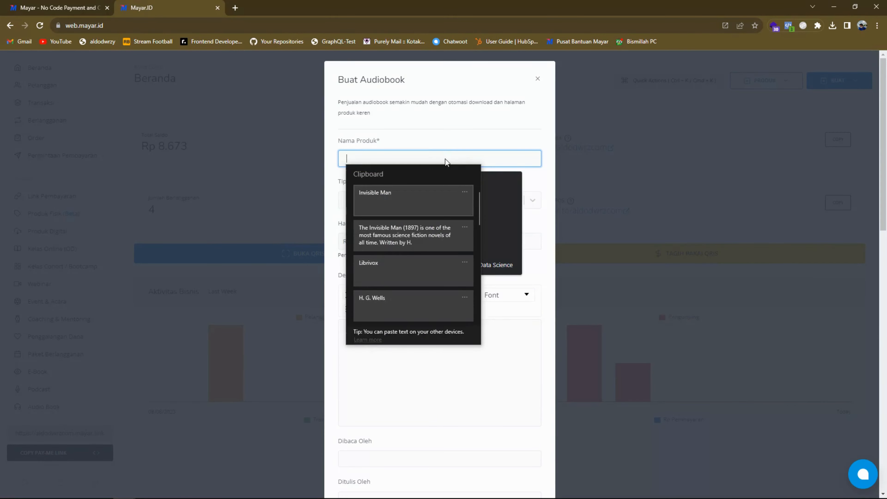
pyautogui.press('Return')
pyautogui.click(469, 130)
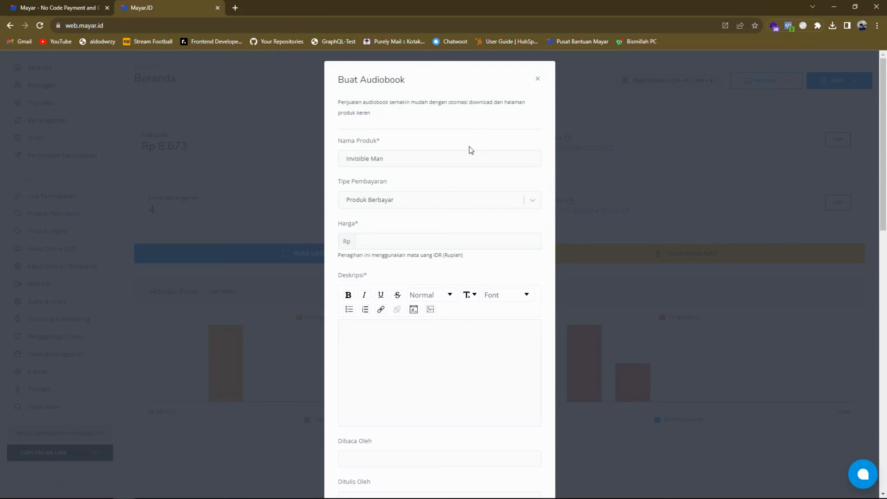
pyautogui.click(531, 204)
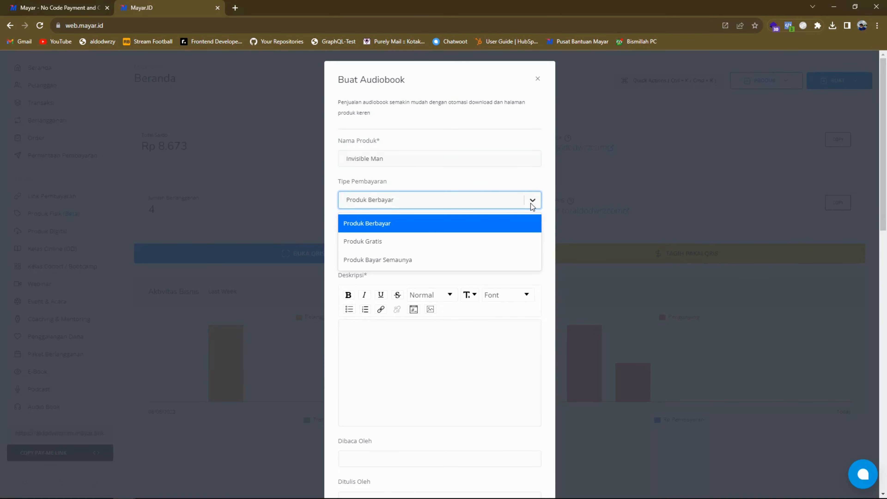
pyautogui.click(495, 243)
pyautogui.click(467, 225)
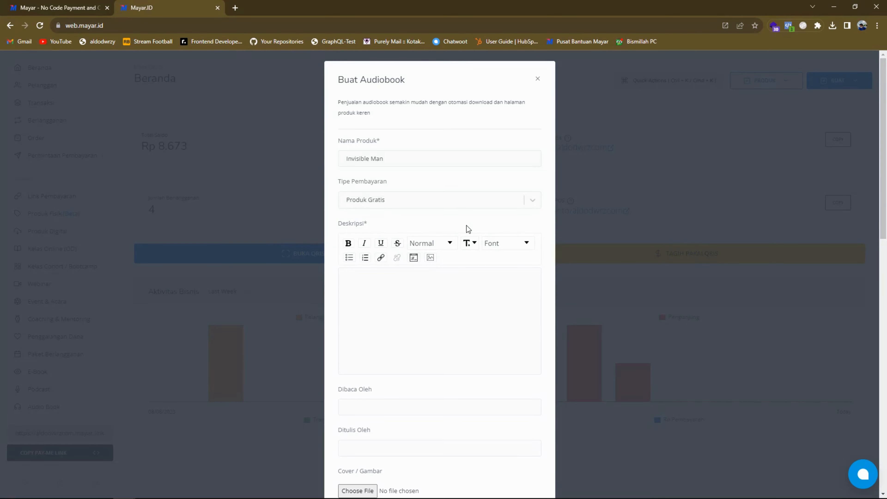
# Step: Fill in the description with the copied synopsis starting "The Invisible Man (1897) is one of the most famous science fiction novels"
pyautogui.click(424, 285)
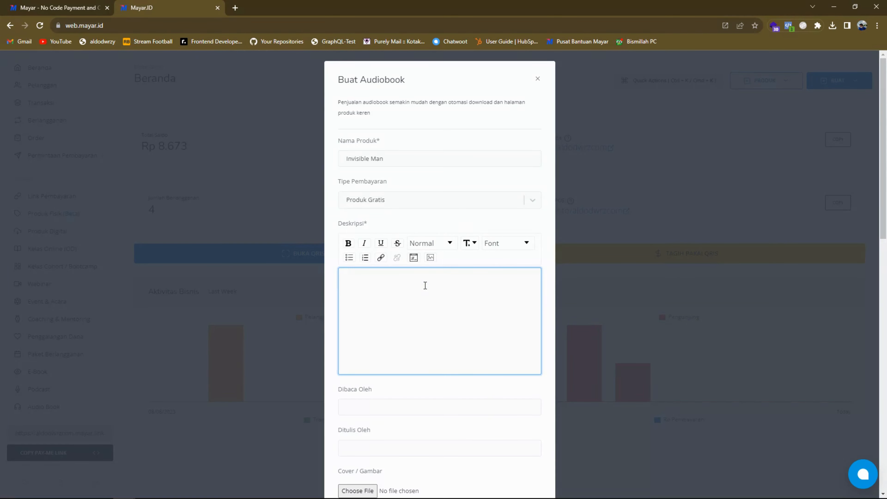
pyautogui.press('super+v')
pyautogui.click(429, 340)
pyautogui.scroll(-4, 464, 326)
pyautogui.click(470, 307)
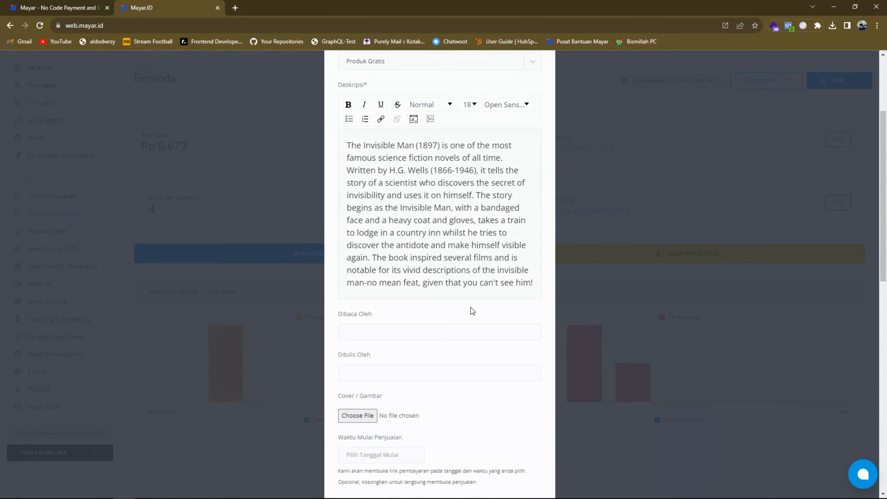
# Step: Set Dibaca Oleh to Librivox and Ditulis Oleh to H. G. Wells
pyautogui.click(447, 327)
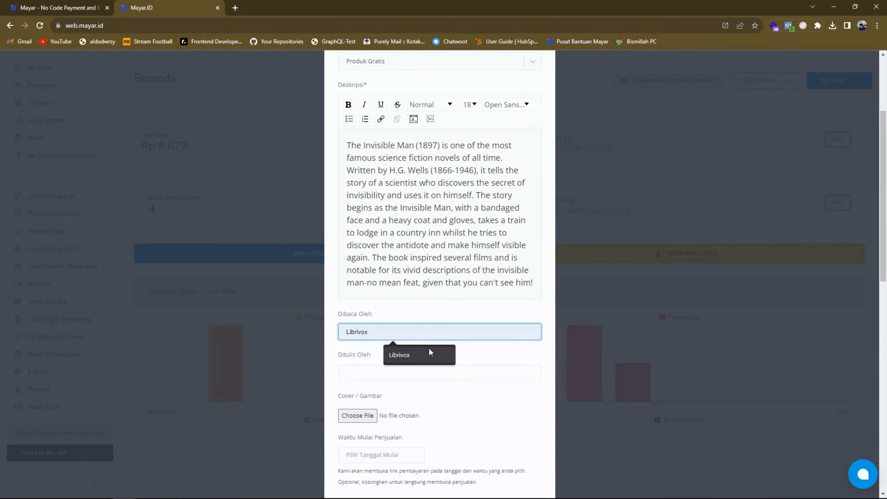
pyautogui.click(445, 346)
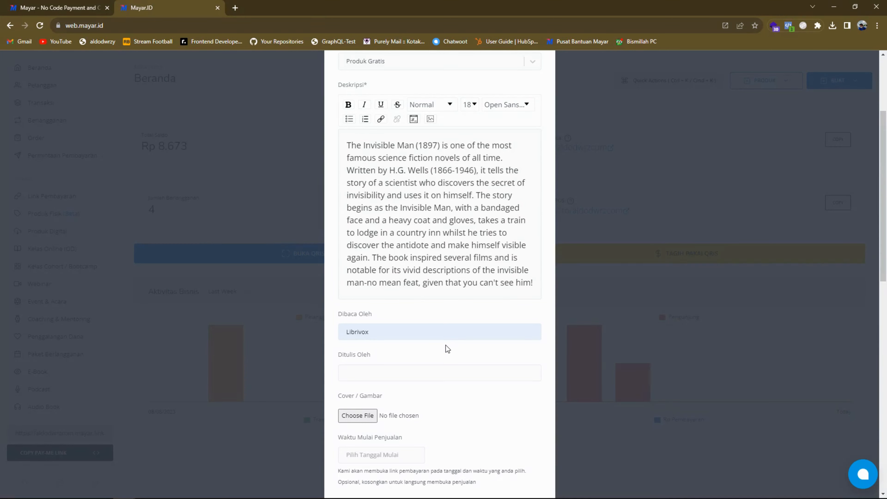
pyautogui.click(431, 371)
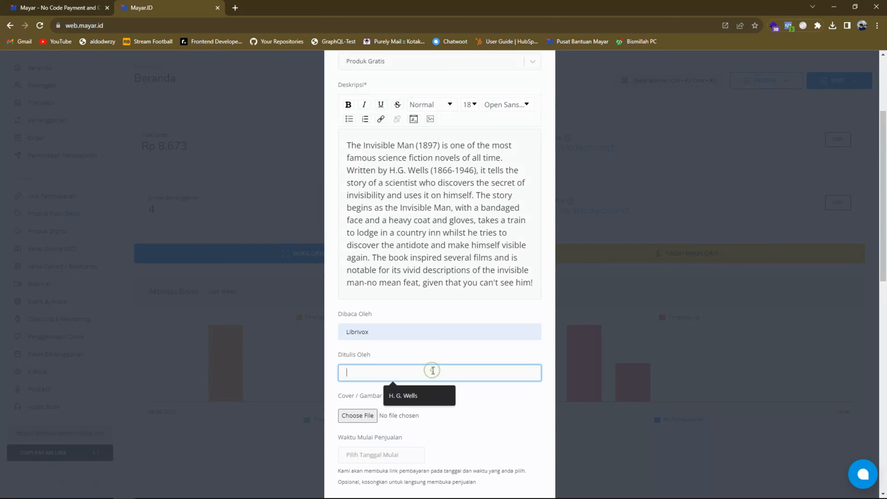
pyautogui.click(421, 397)
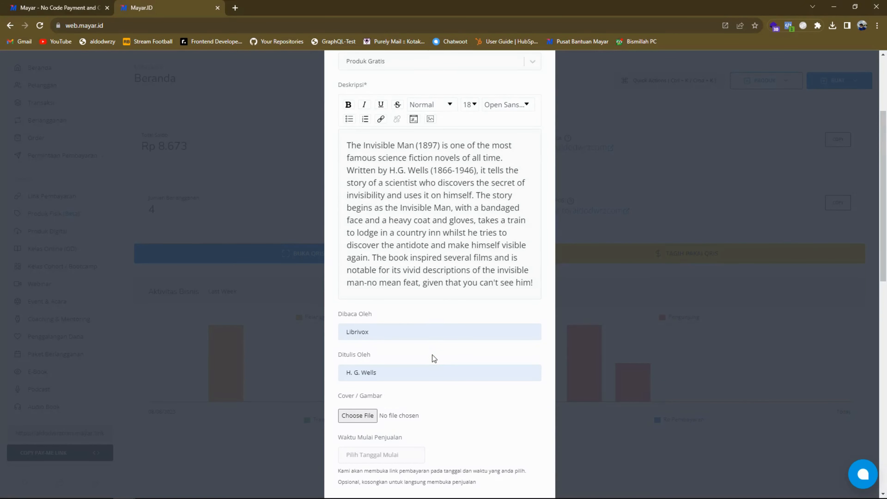
# Step: Upload 17184.jpg from the Downloads folder as the audiobook's cover image
pyautogui.scroll(-3, 453, 332)
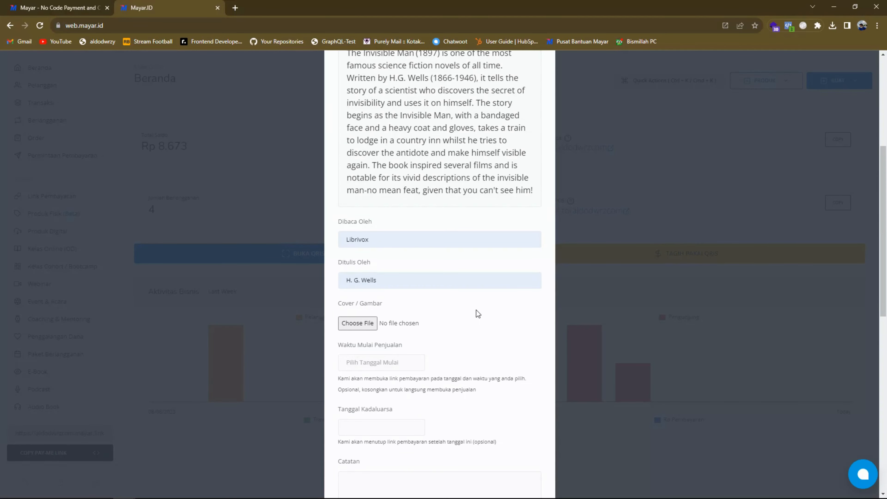
pyautogui.click(372, 322)
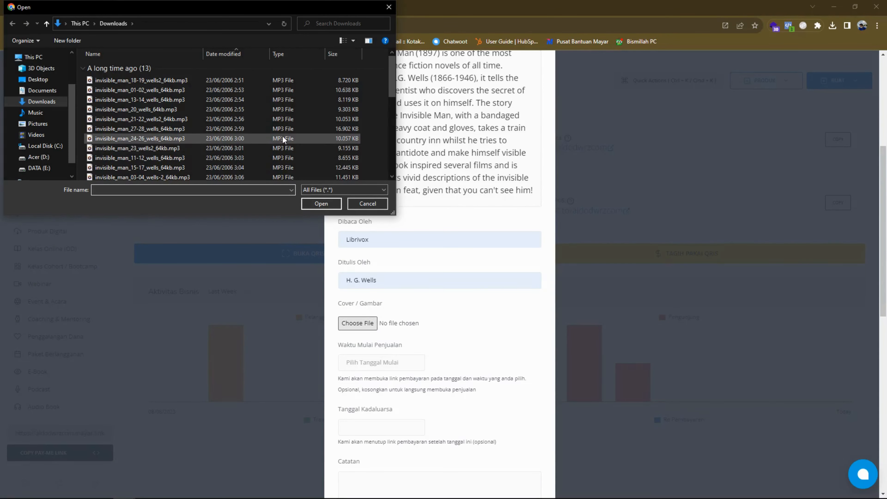
pyautogui.scroll(-10, 283, 130)
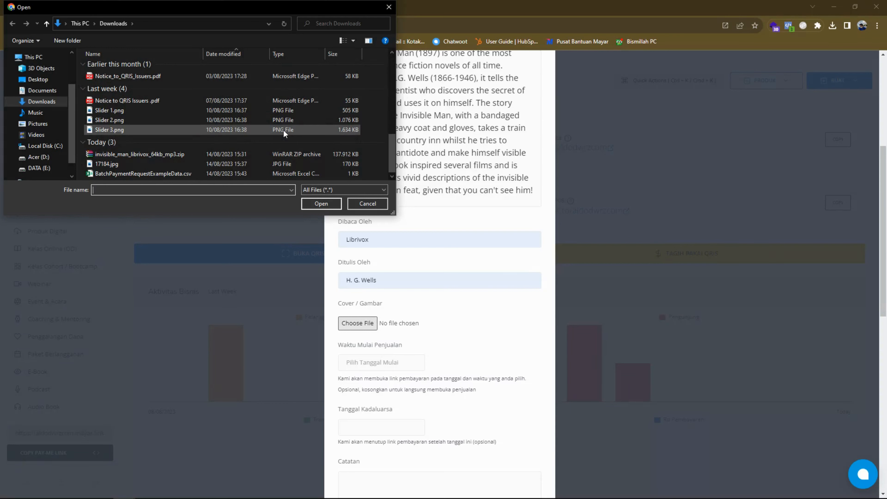
pyautogui.click(274, 163)
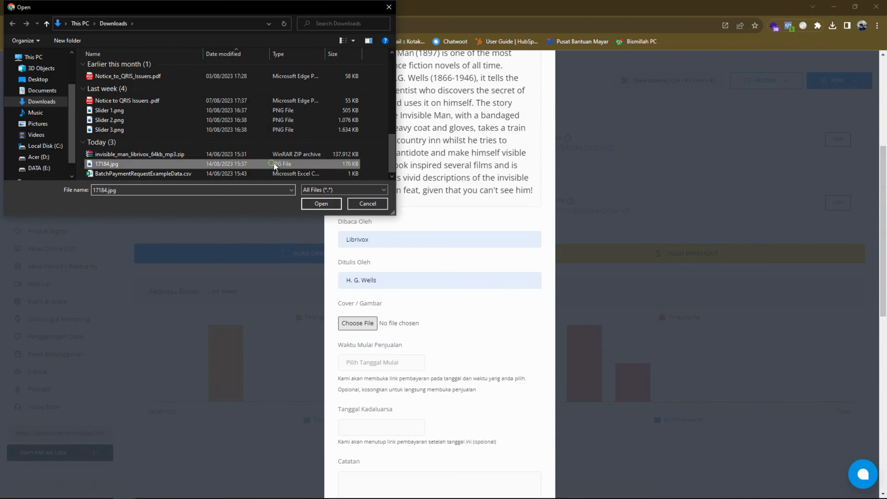
pyautogui.click(322, 204)
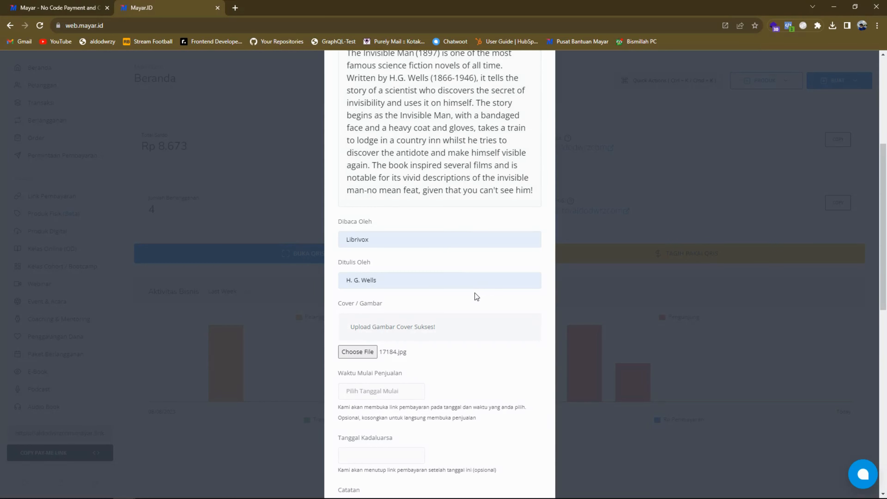
pyautogui.scroll(-4, 475, 292)
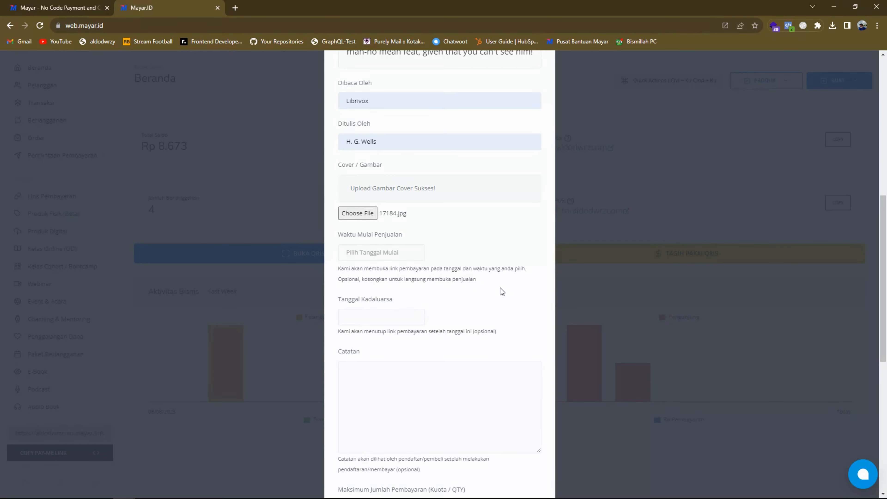
pyautogui.scroll(-3, 500, 292)
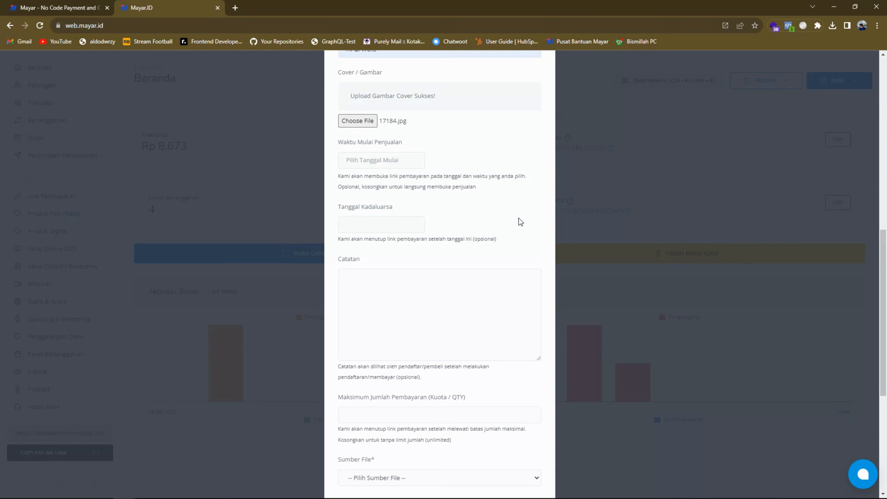
pyautogui.click(423, 222)
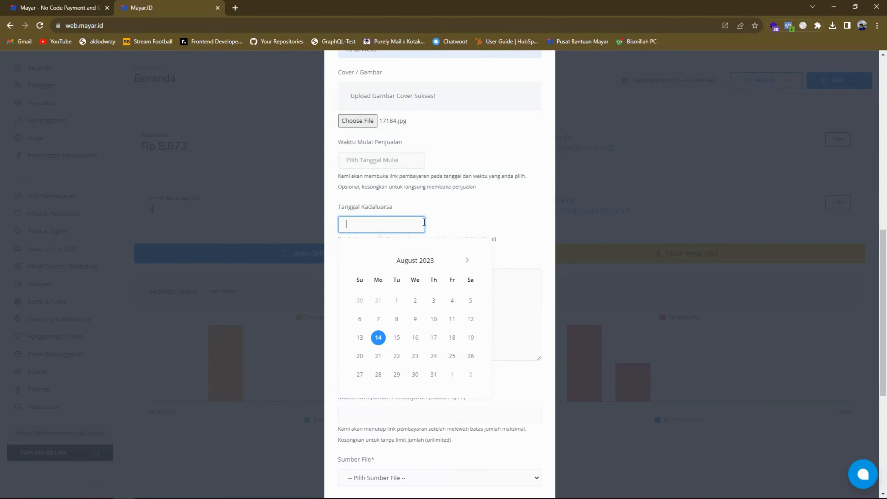
pyautogui.click(469, 224)
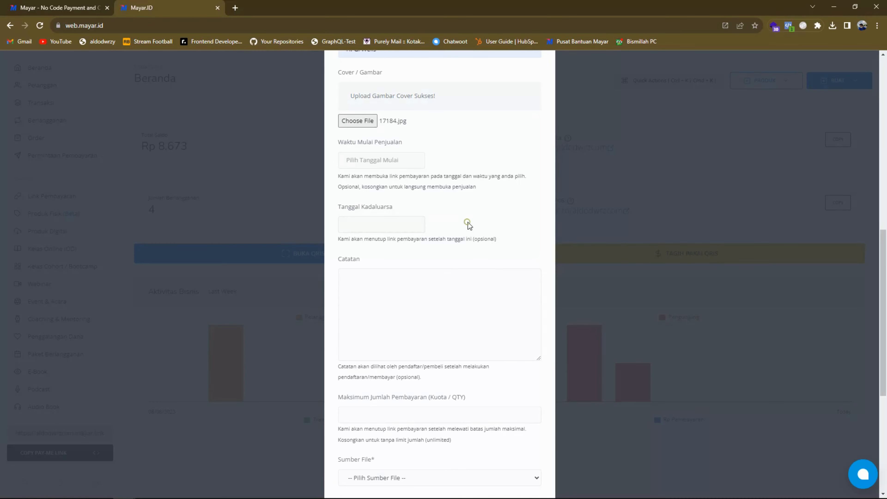
# Step: Paste the copied buyer note into Catatan, with the support phone number and the closing line "Terima Kasih Sudah Berbelanja! :)"
pyautogui.scroll(-3, 467, 222)
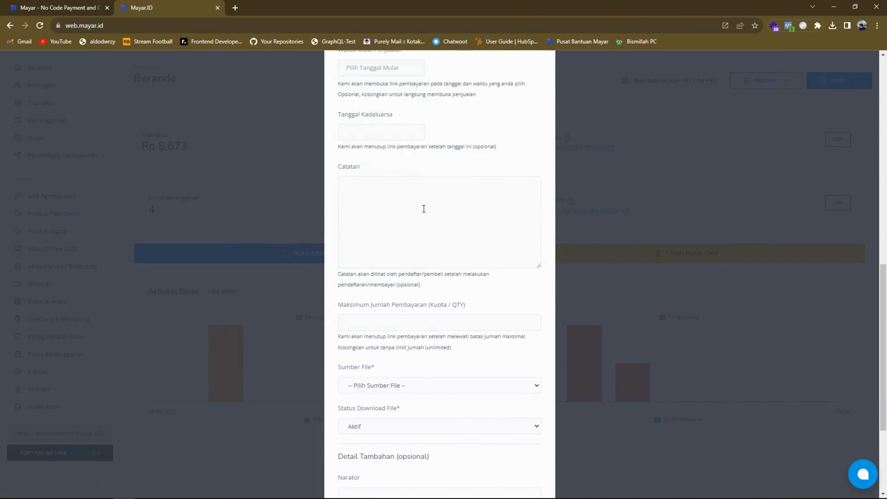
pyautogui.click(391, 202)
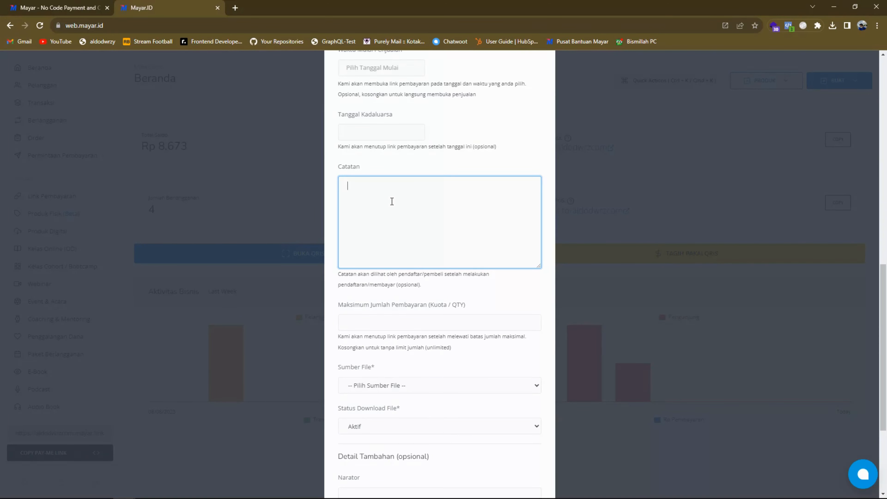
pyautogui.press('super+v')
pyautogui.scroll(-2, 388, 255)
pyautogui.click(402, 320)
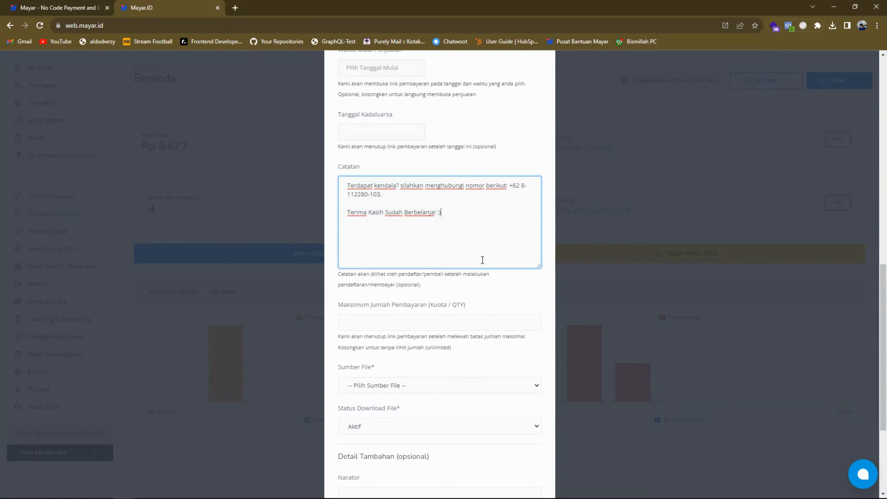
pyautogui.click(502, 281)
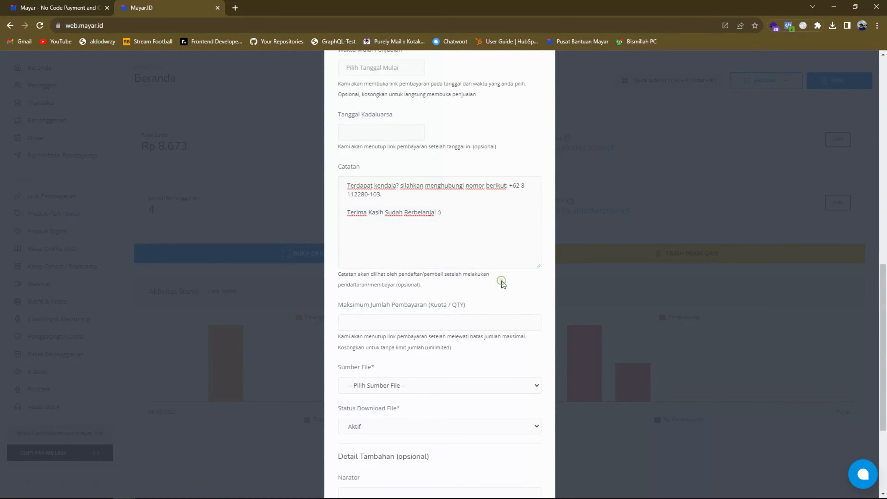
# Step: Set the file source to Upload Baru and upload invisible_man_01-02_wells_64kb.mp3 from Downloads as the audiobook content
pyautogui.scroll(-2, 502, 268)
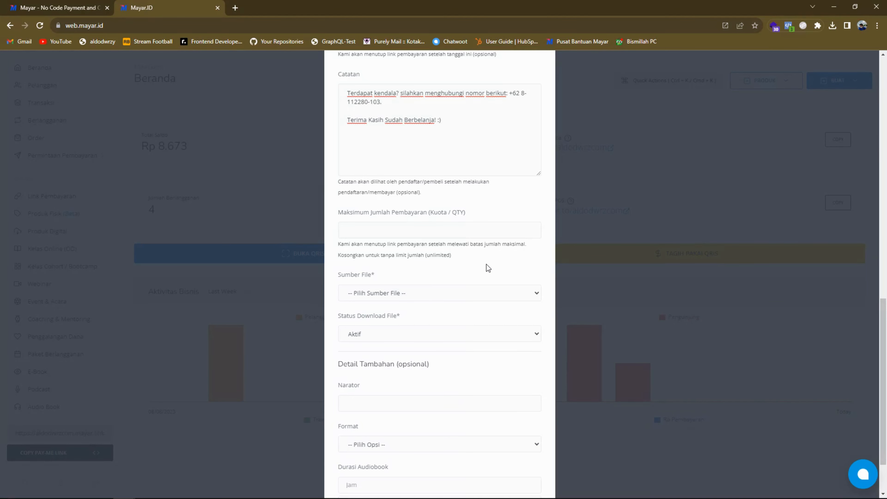
pyautogui.scroll(-2, 486, 264)
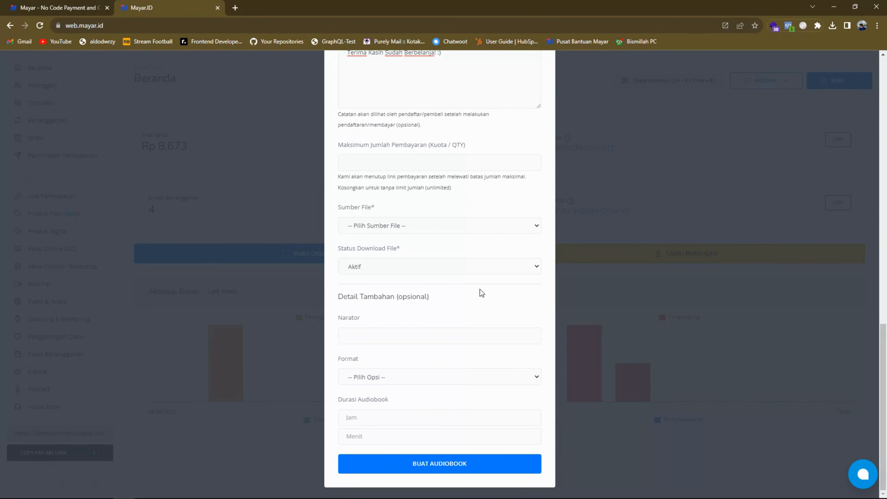
pyautogui.click(535, 226)
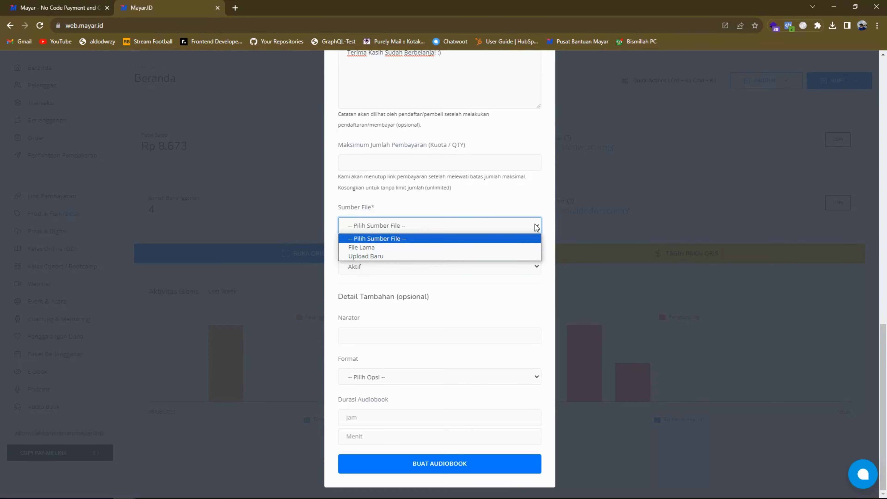
pyautogui.click(516, 255)
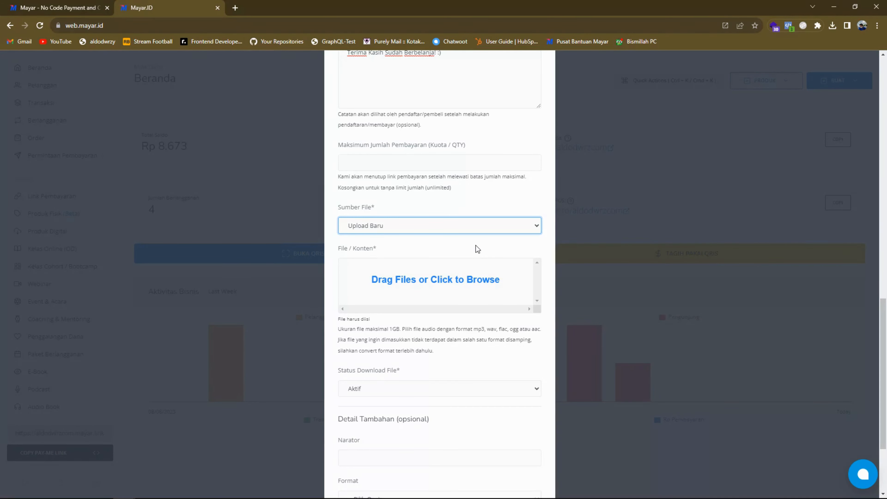
pyautogui.click(489, 284)
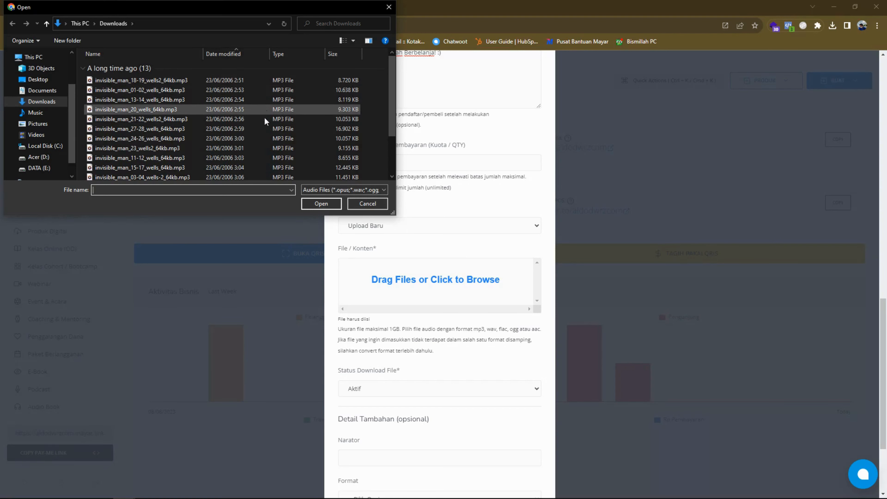
pyautogui.scroll(-1, 248, 143)
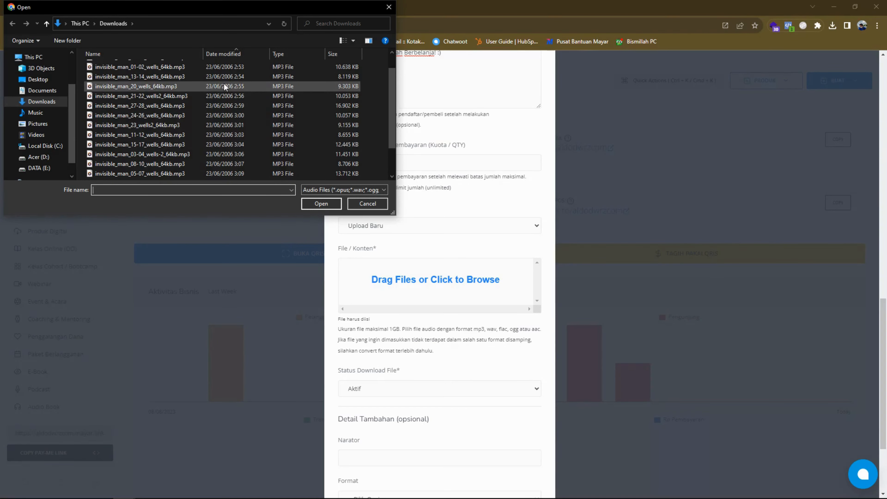
pyautogui.click(222, 69)
pyautogui.click(306, 204)
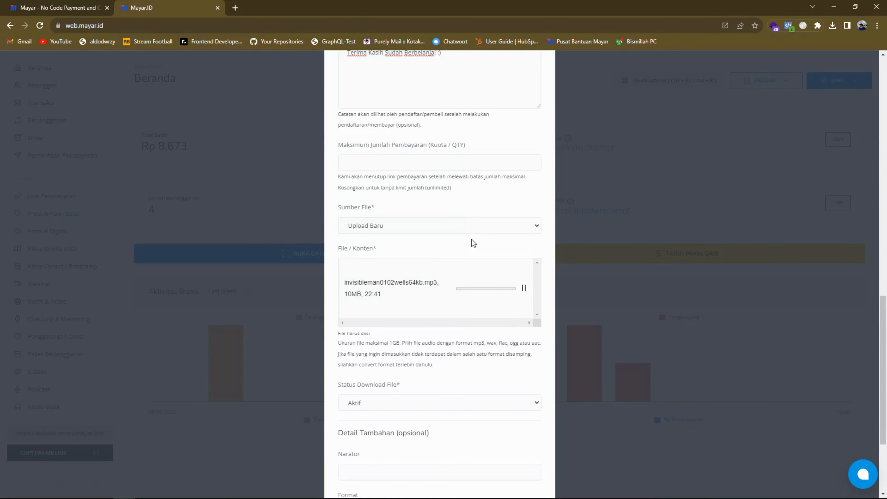
# Step: Set the audiobook's Status Download File option to Aktif
pyautogui.scroll(-2, 471, 239)
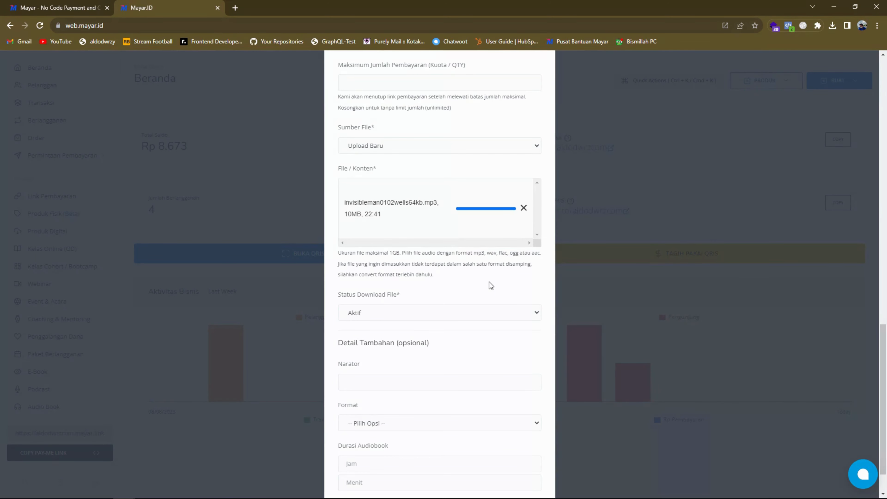
pyautogui.click(536, 310)
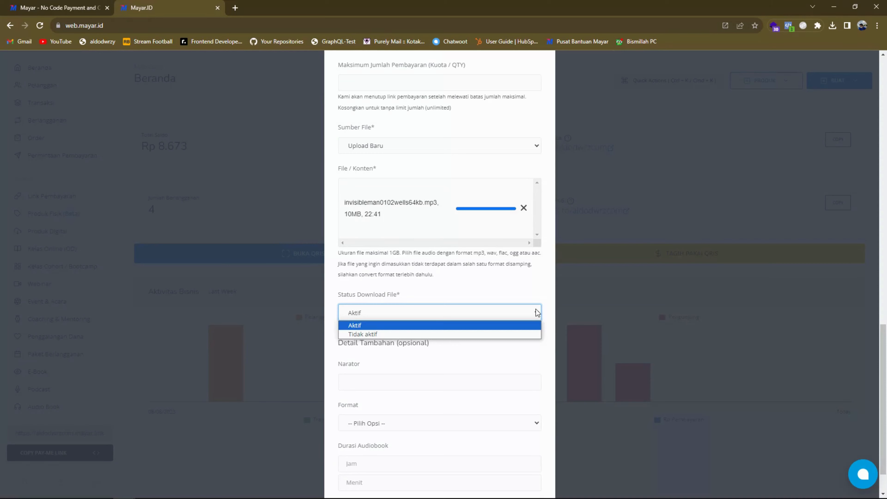
pyautogui.click(520, 324)
pyautogui.click(502, 286)
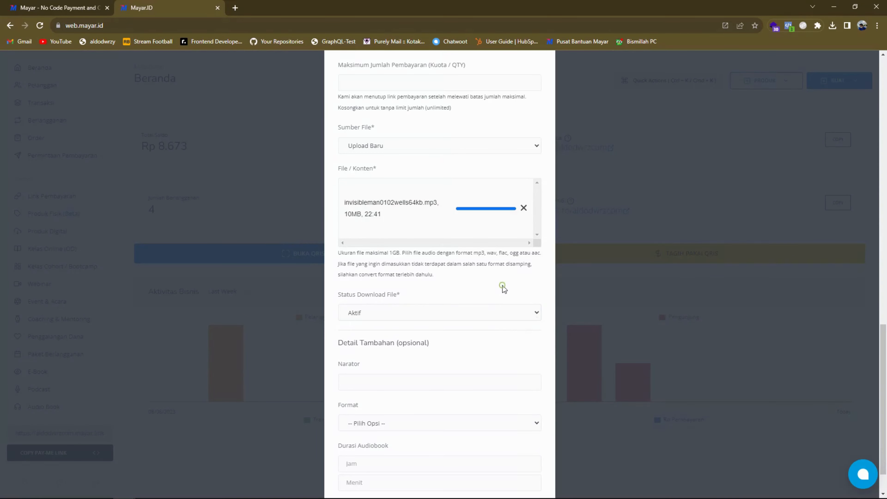
# Step: Fill in the optional details with Librivox as the narrator and MP3 as the audiobook format
pyautogui.scroll(-2, 502, 286)
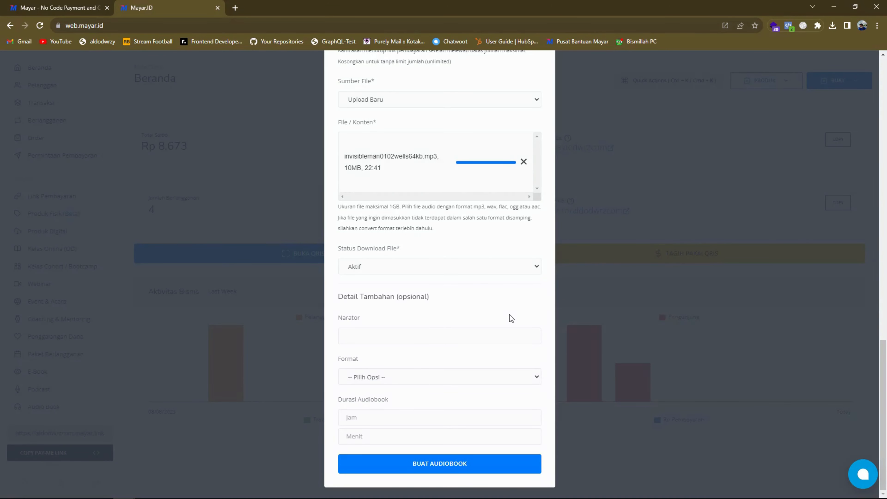
pyautogui.click(450, 334)
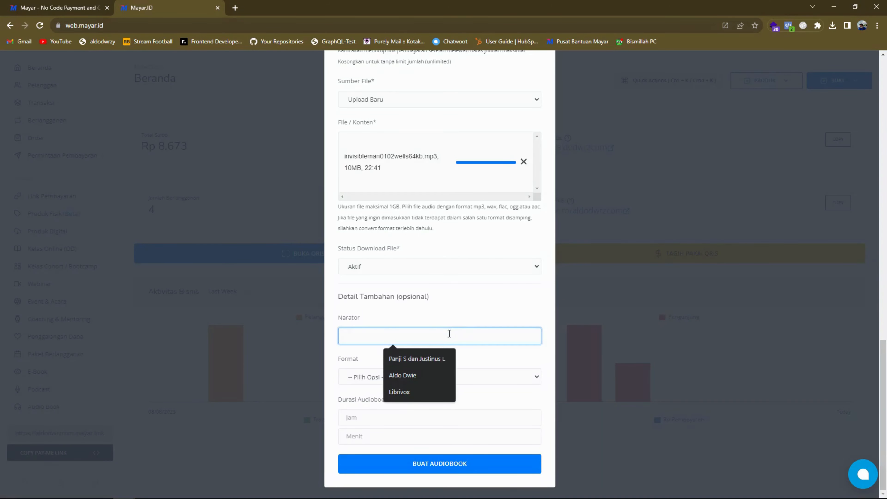
pyautogui.click(426, 392)
pyautogui.click(405, 377)
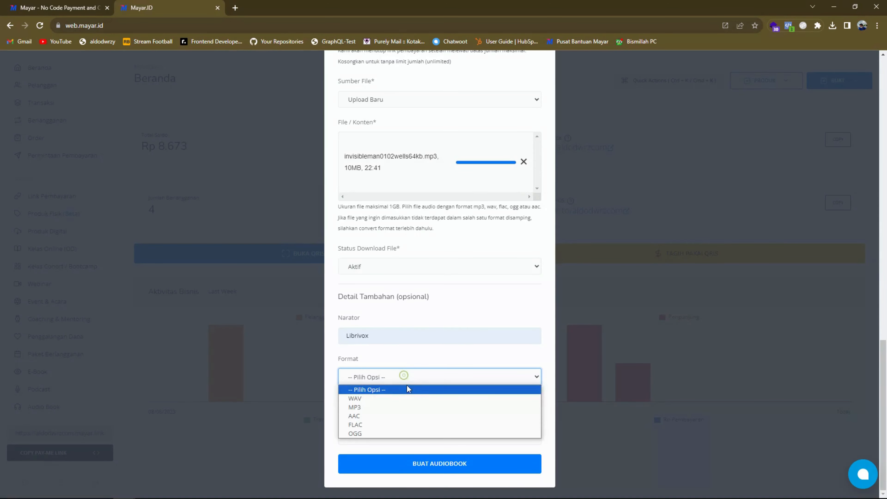
pyautogui.click(399, 406)
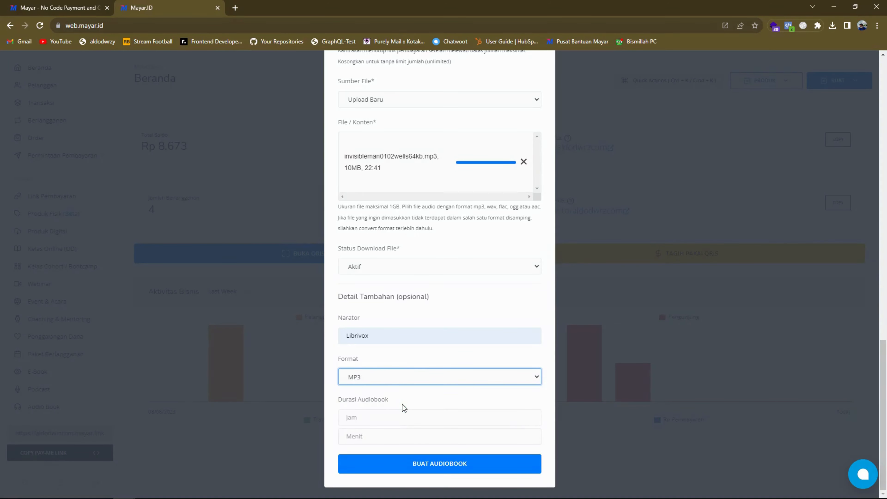
# Step: Set the audiobook duration to 1 hour 15 minutes and create the audiobook
pyautogui.click(390, 413)
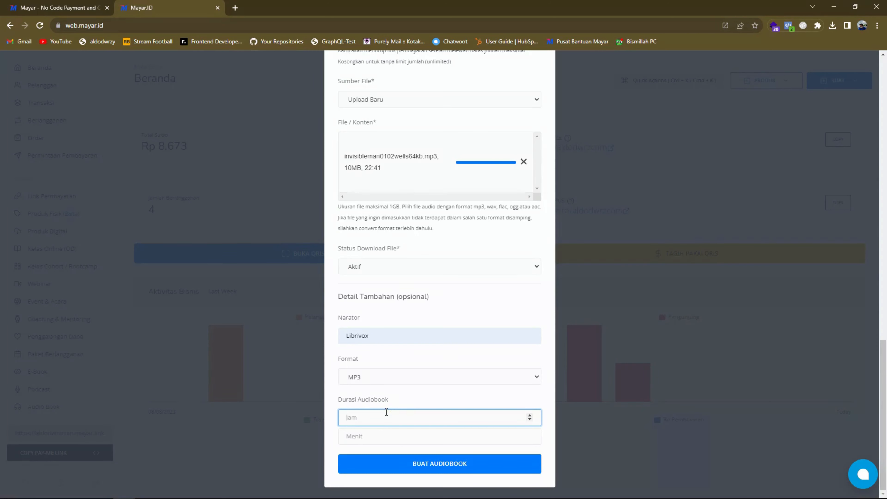
pyautogui.write('1')
pyautogui.click(383, 433)
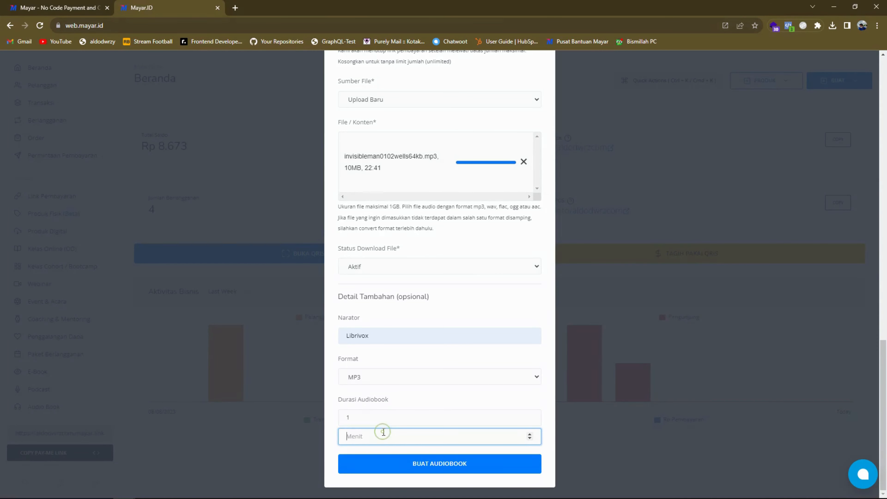
pyautogui.write('15')
pyautogui.click(425, 399)
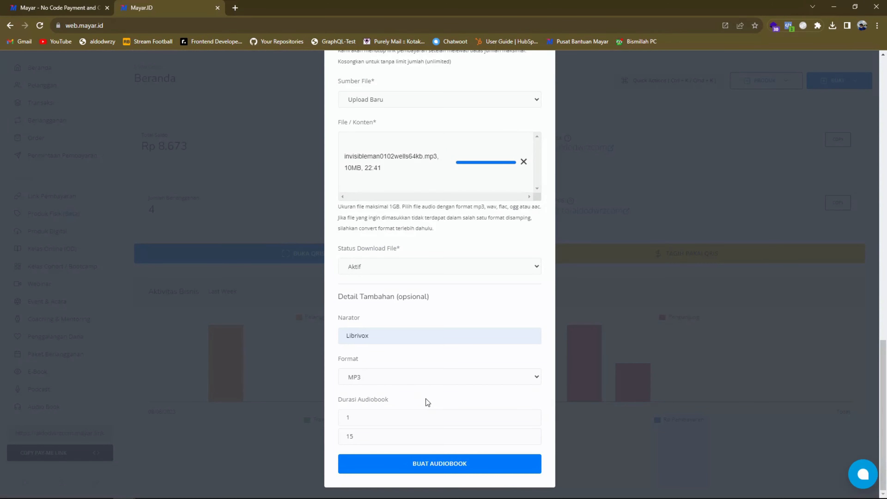
pyautogui.click(471, 465)
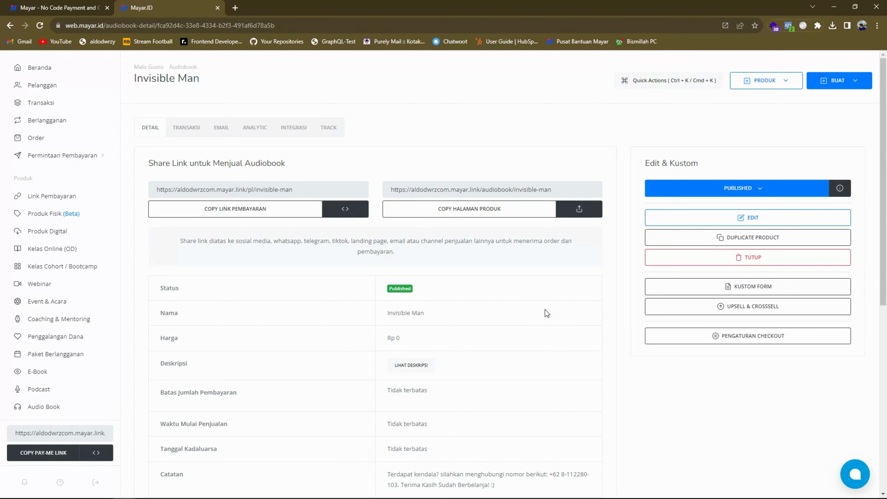
# Step: Copy the Invisible Man product page link, open it in a new browser tab and review the page down to the audiobook details
pyautogui.click(517, 212)
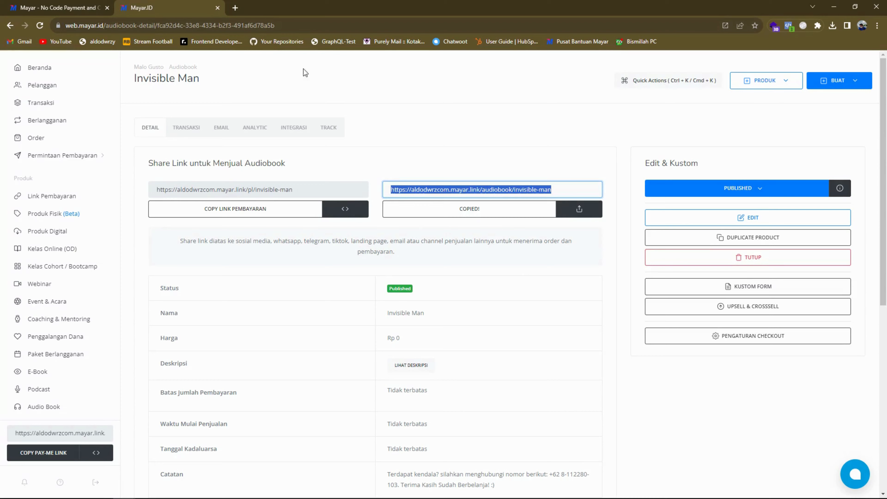
pyautogui.click(237, 9)
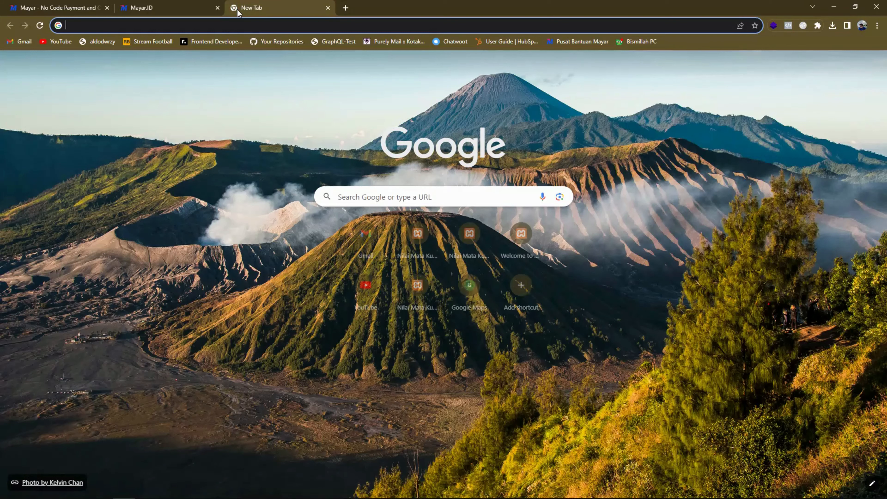
pyautogui.hotkey('ctrl', 'v')
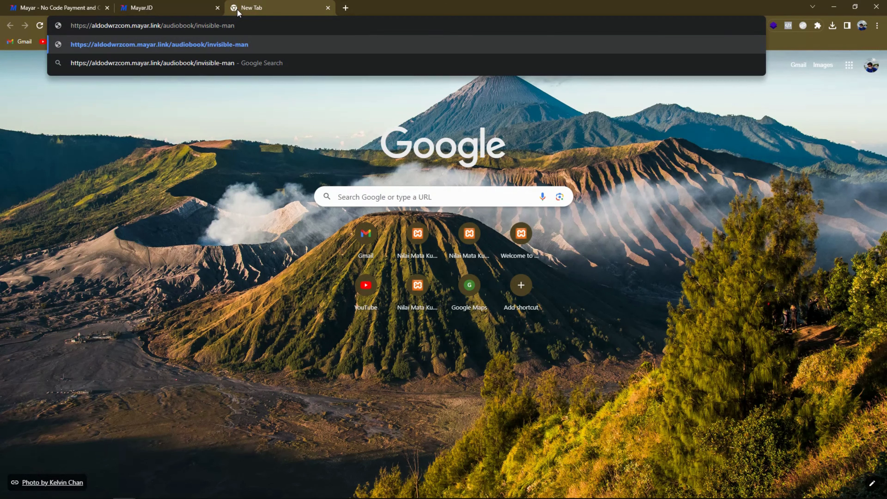
pyautogui.press('Return')
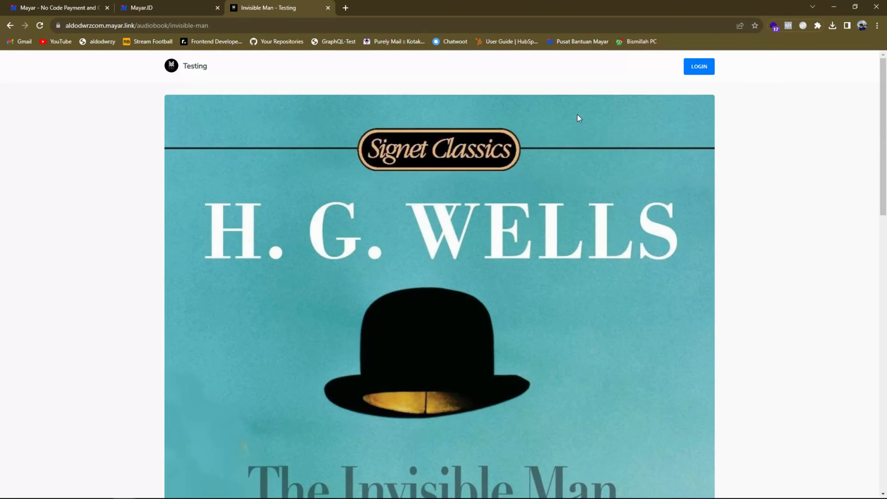
pyautogui.scroll(-10, 578, 115)
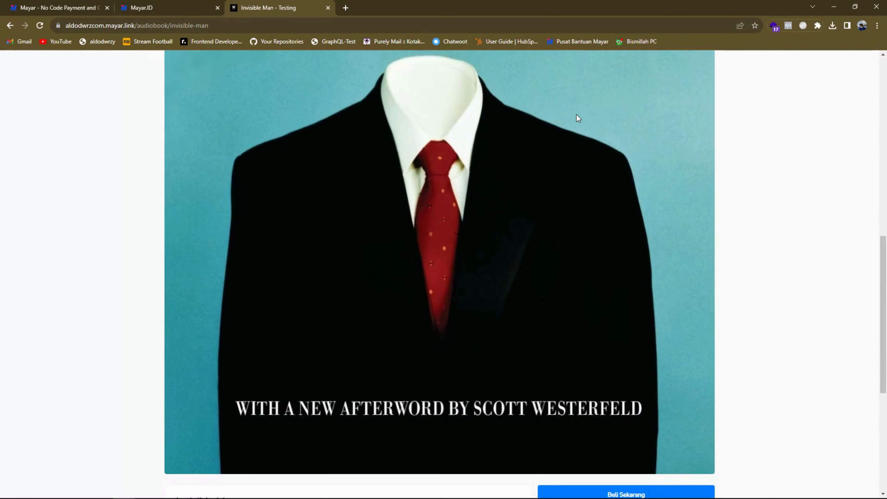
pyautogui.scroll(-5, 576, 113)
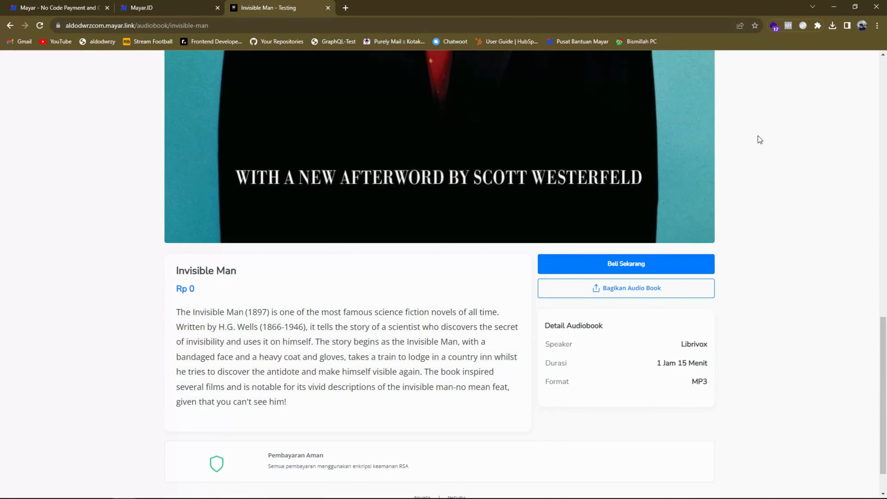